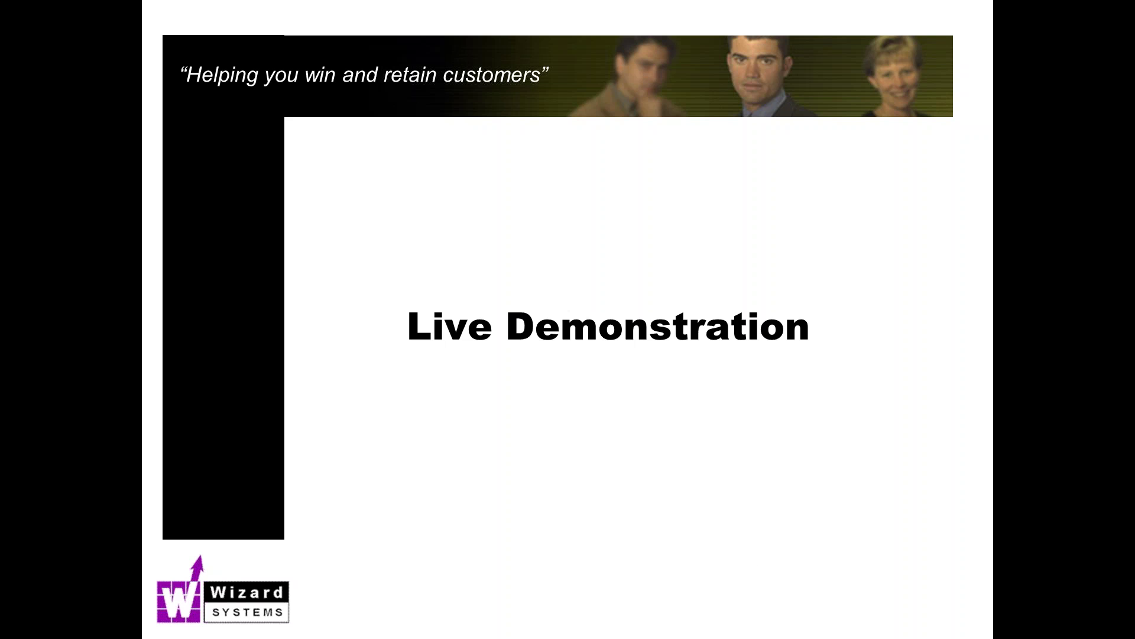
Switch to GoldMine, open the e-mail rules setup for the mailbox, and widen the rules tree so its entries are readable
{"action": "key", "text": "alt+Tab"}
{"action": "key", "text": "alt+Tab"}
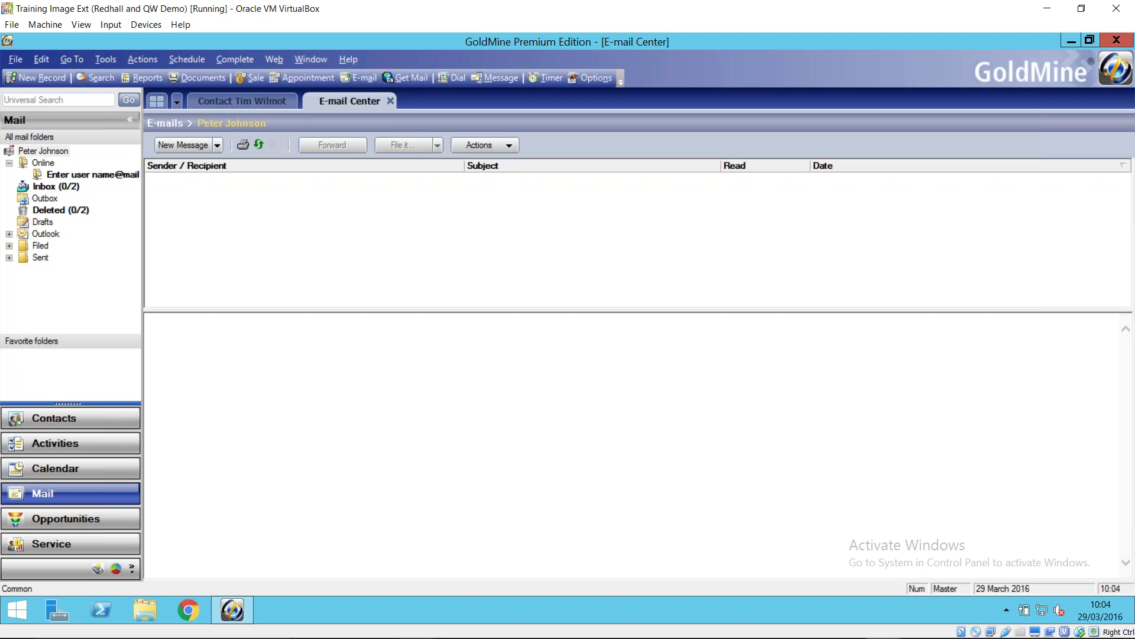
{"action": "right_click", "coordinate": [63, 155]}
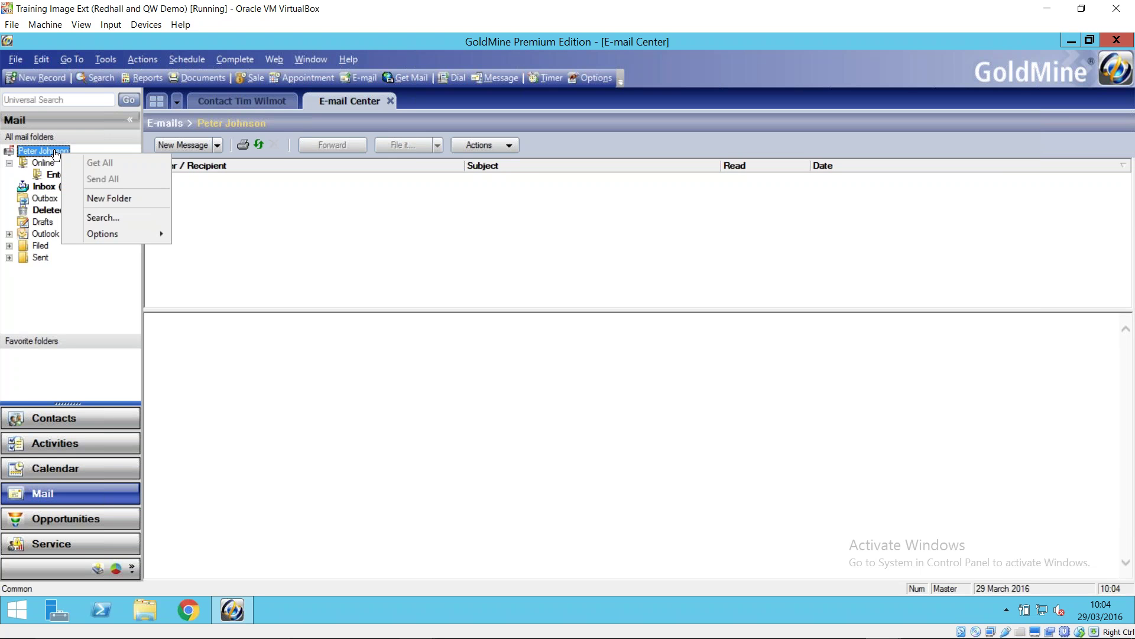
{"action": "mouse_move", "coordinate": [99, 235]}
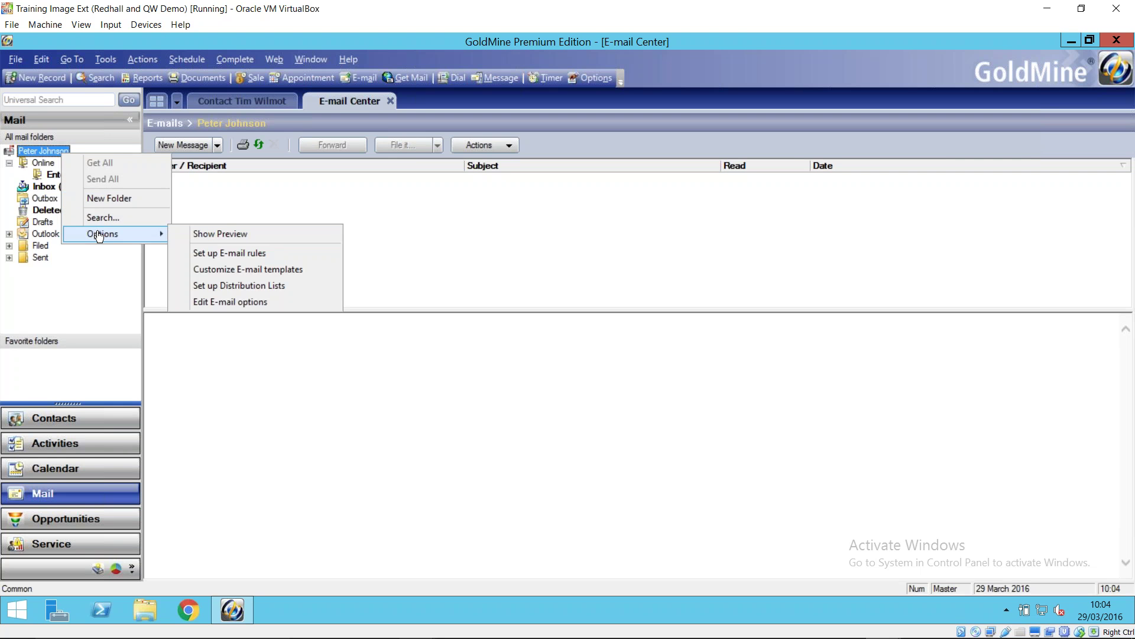
{"action": "left_click", "coordinate": [205, 252]}
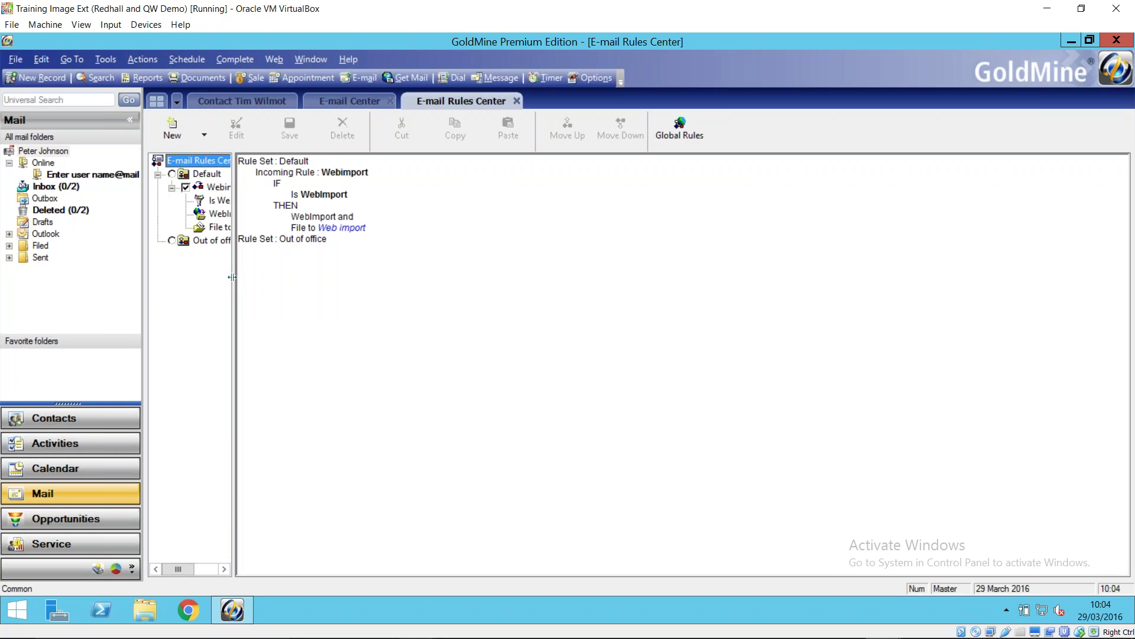
{"action": "left_click_drag", "start_coordinate": [234, 277], "coordinate": [340, 282]}
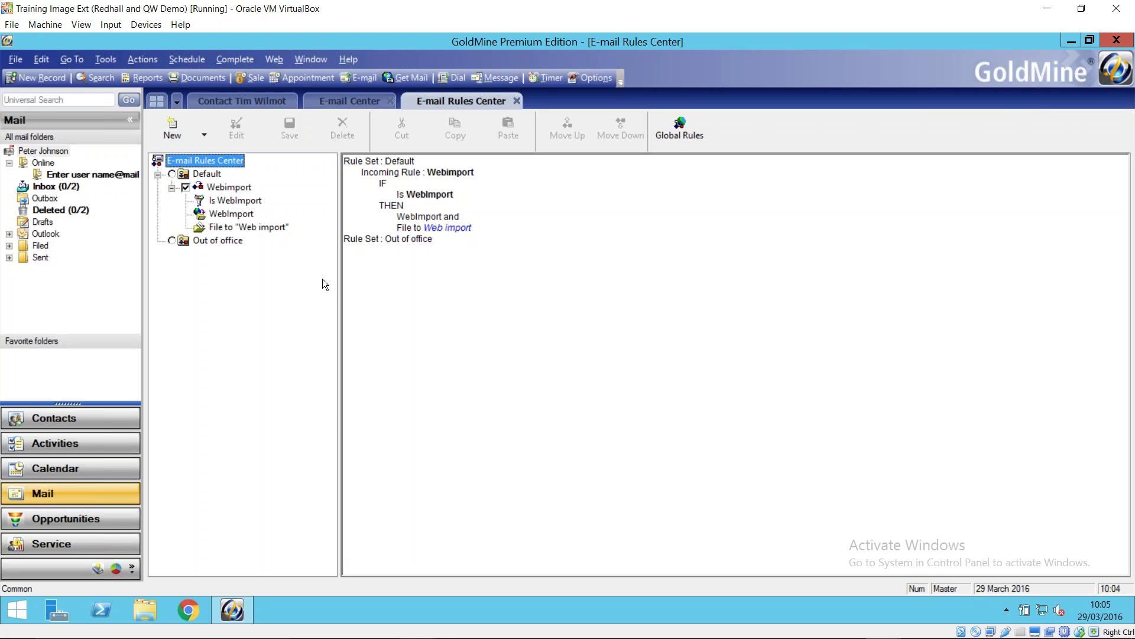
Create a new rule set containing an incoming e-mail rule named "GoldMine 101" and proceed to its conditions
{"action": "left_click", "coordinate": [204, 135]}
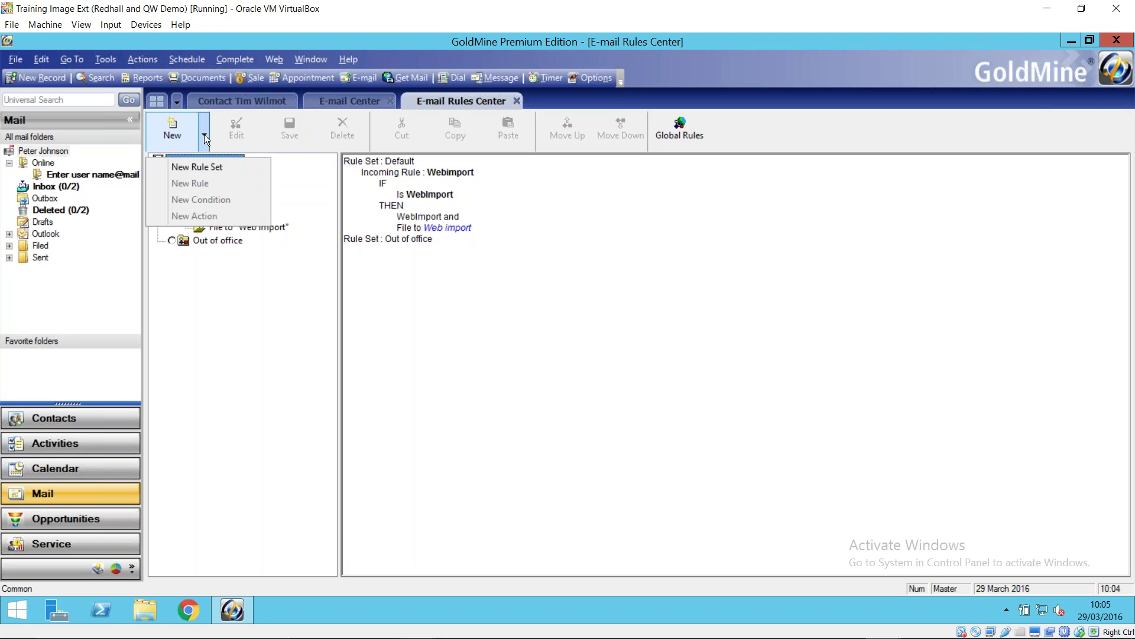
{"action": "left_click", "coordinate": [212, 168]}
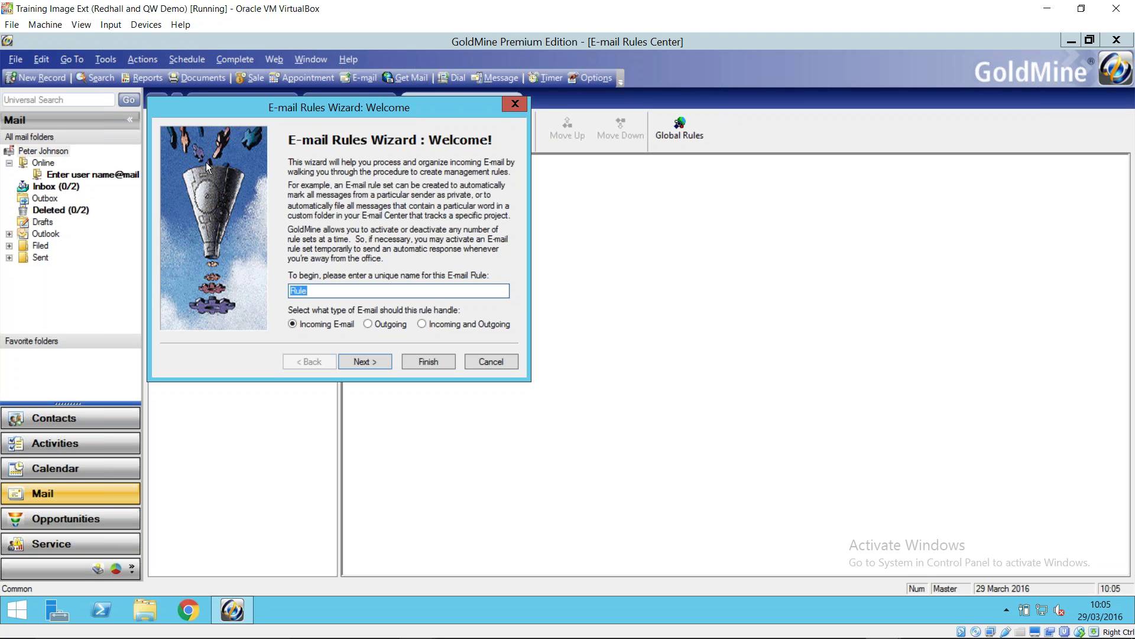
{"action": "type", "text": "GoldMine 101"}
{"action": "left_click", "coordinate": [364, 362]}
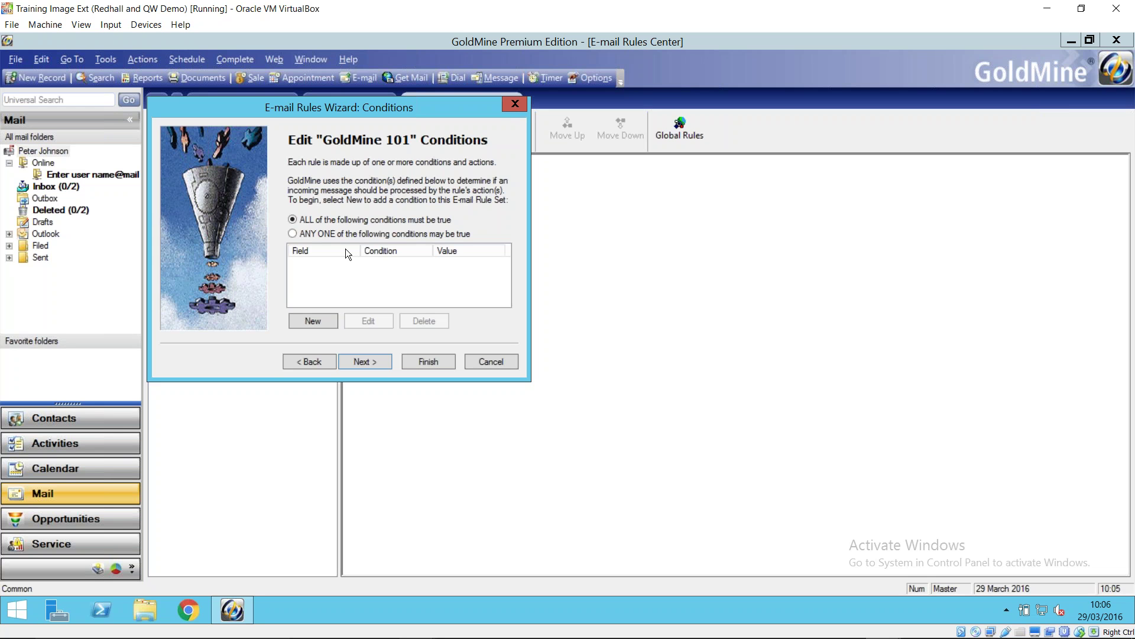
Start a new condition for the GoldMine 101 rule with Subject as its mail field
{"action": "left_click", "coordinate": [323, 321]}
{"action": "left_click_drag", "start_coordinate": [480, 225], "coordinate": [459, 202]}
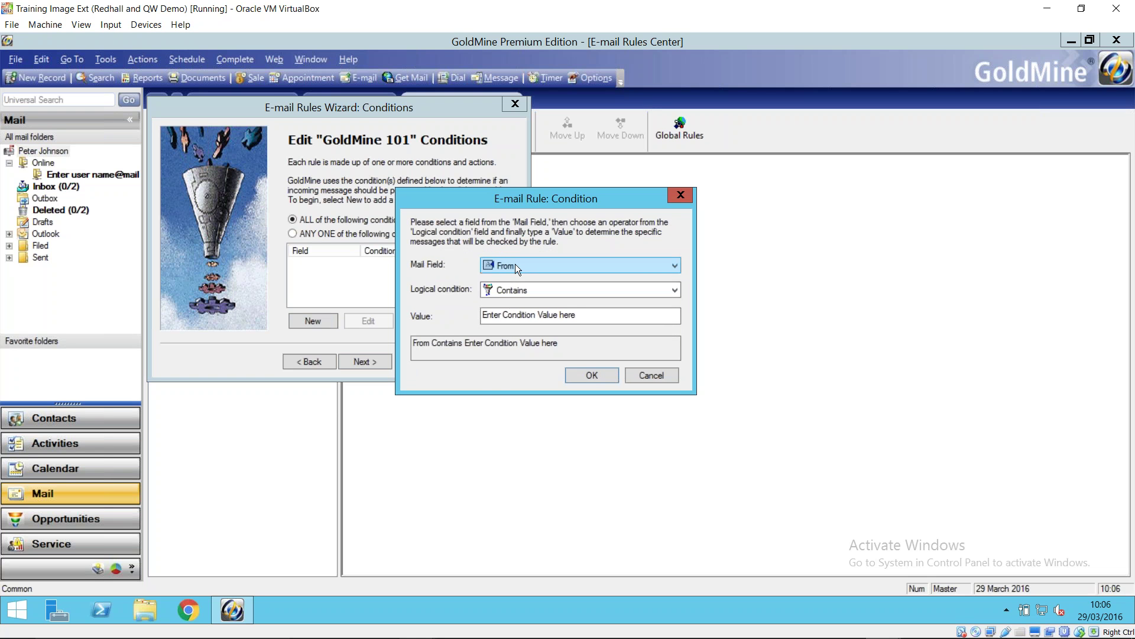
{"action": "left_click", "coordinate": [674, 267]}
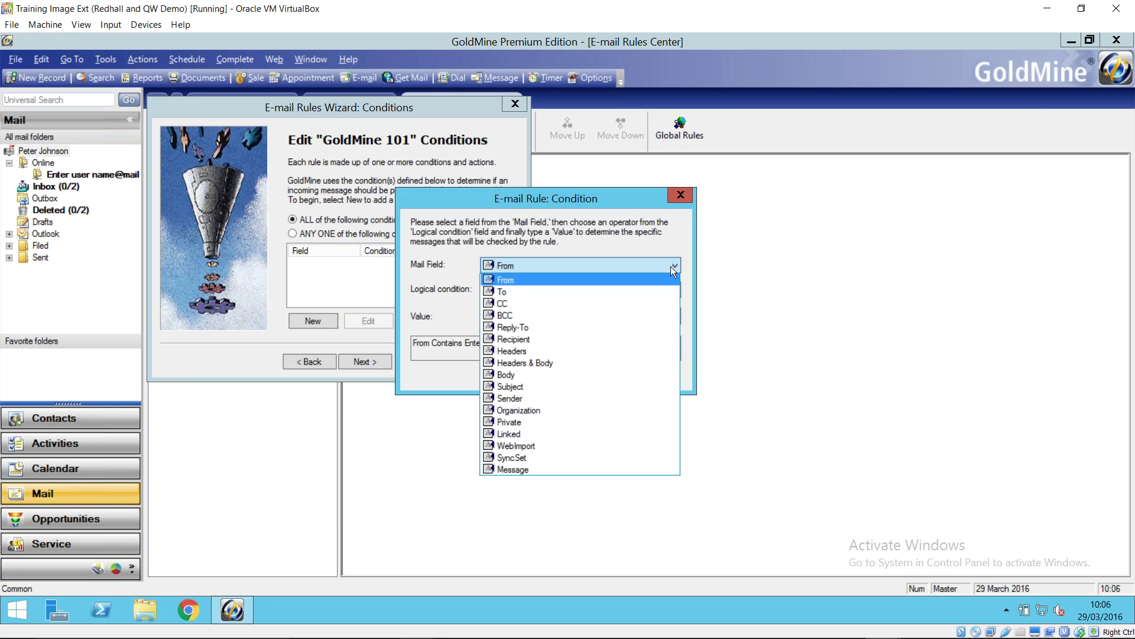
{"action": "left_click", "coordinate": [604, 386]}
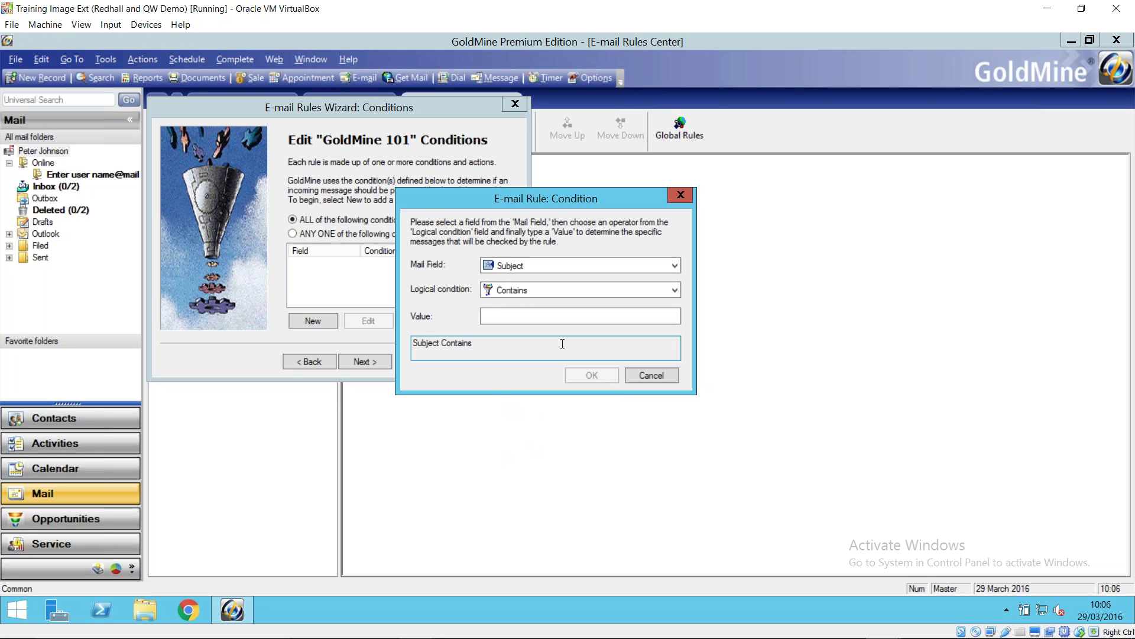
{"action": "left_click", "coordinate": [672, 266]}
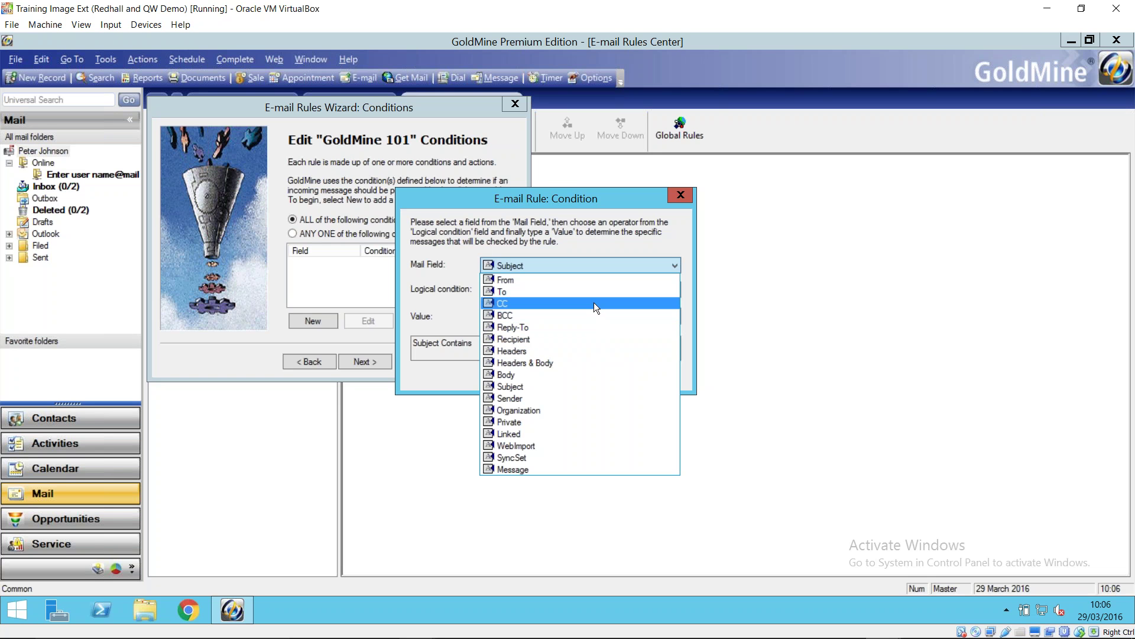
{"action": "left_click", "coordinate": [603, 386]}
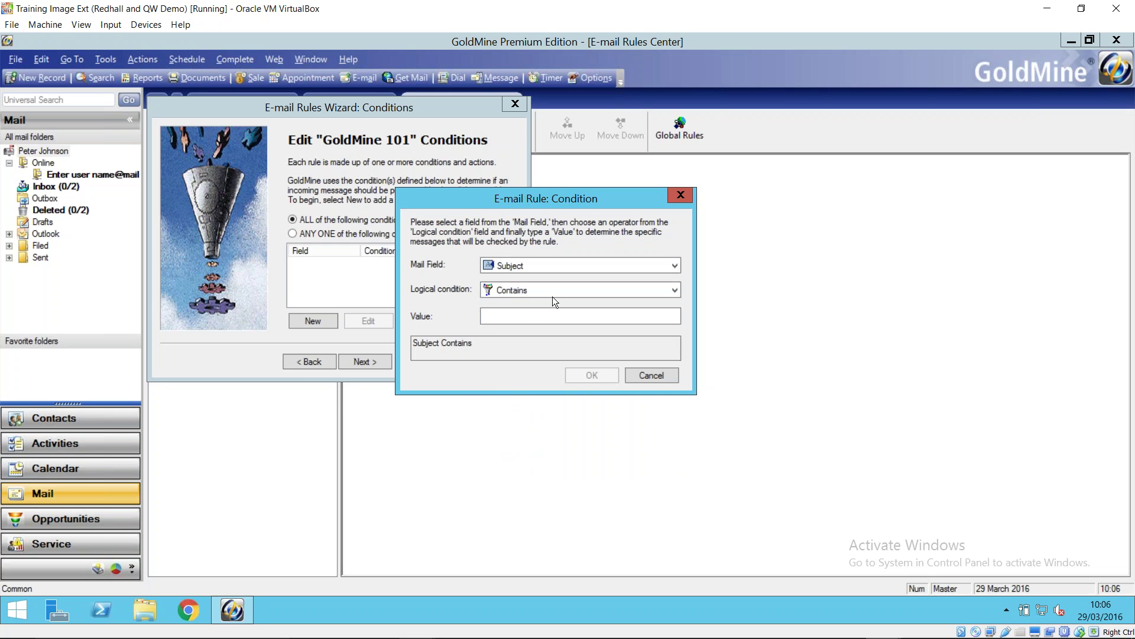
Keep the logical condition as Contains, enter "New Lead" as the value, and add the condition to the rule
{"action": "left_click", "coordinate": [672, 287]}
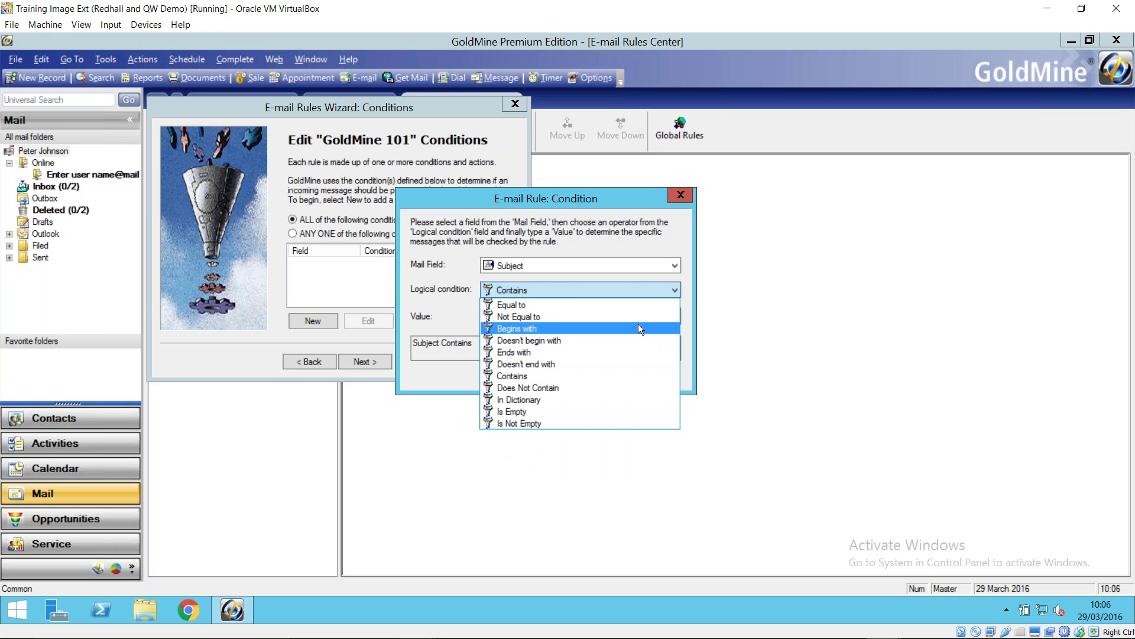
{"action": "left_click", "coordinate": [635, 291]}
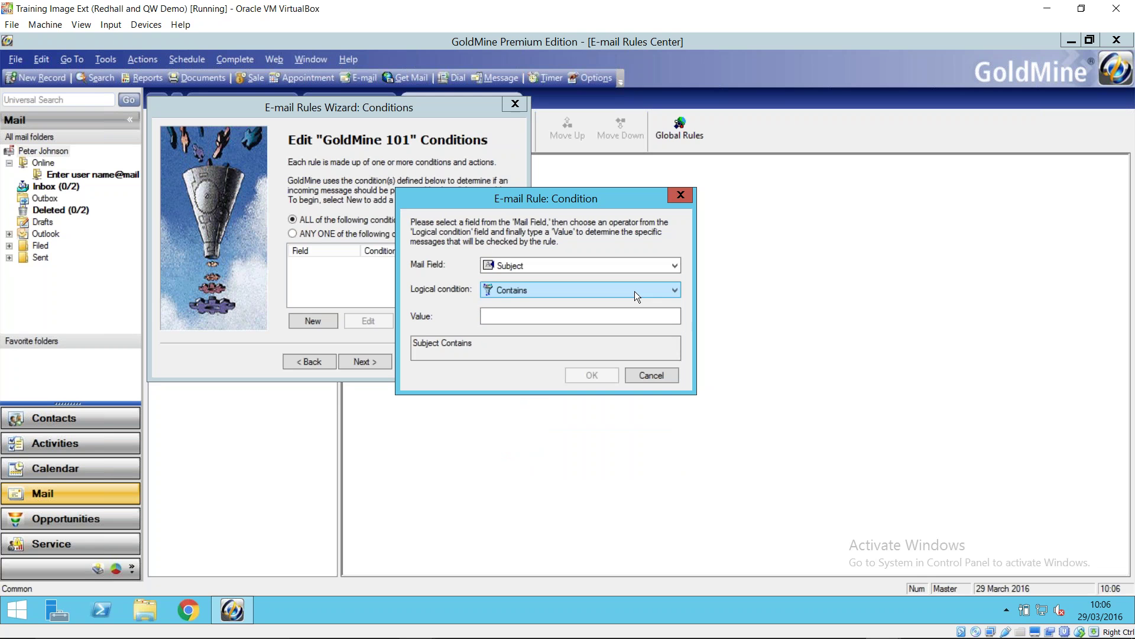
{"action": "left_click", "coordinate": [601, 309]}
{"action": "type", "text": "New L"}
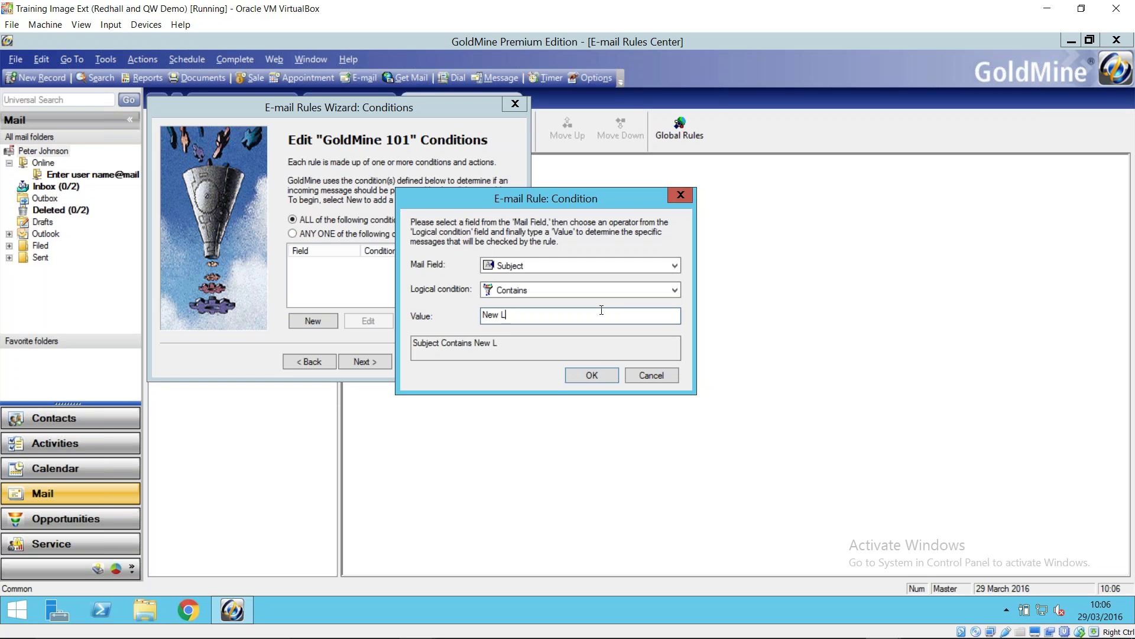
{"action": "type", "text": "ead"}
{"action": "left_click", "coordinate": [609, 376]}
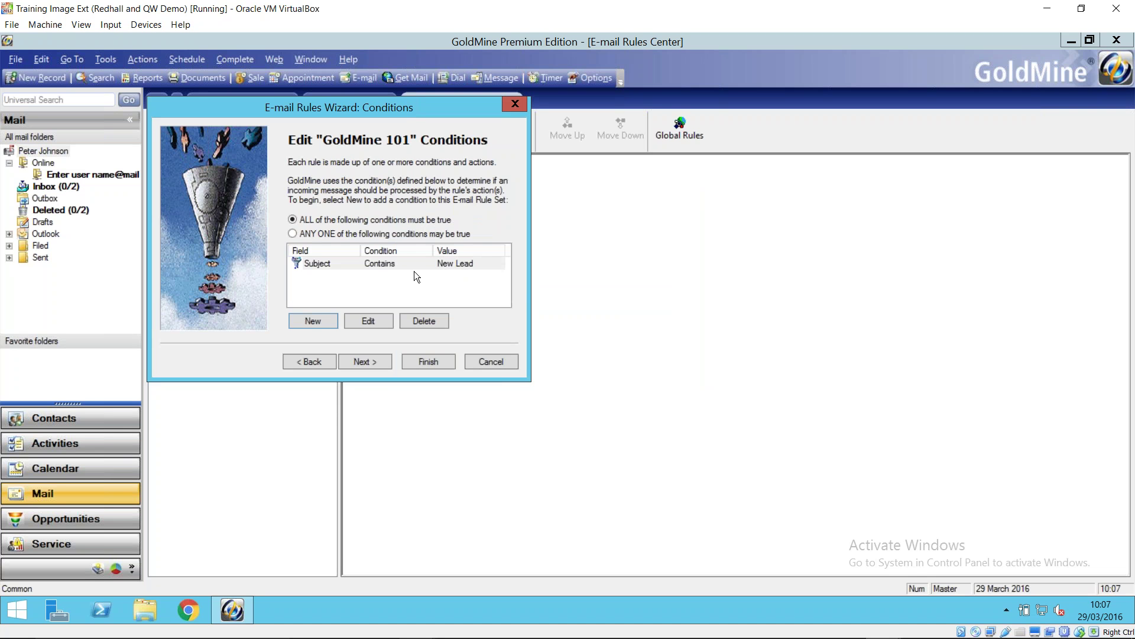
Proceed to the rule's actions, start a new action and set its action on mail to Forward
{"action": "left_click", "coordinate": [365, 361]}
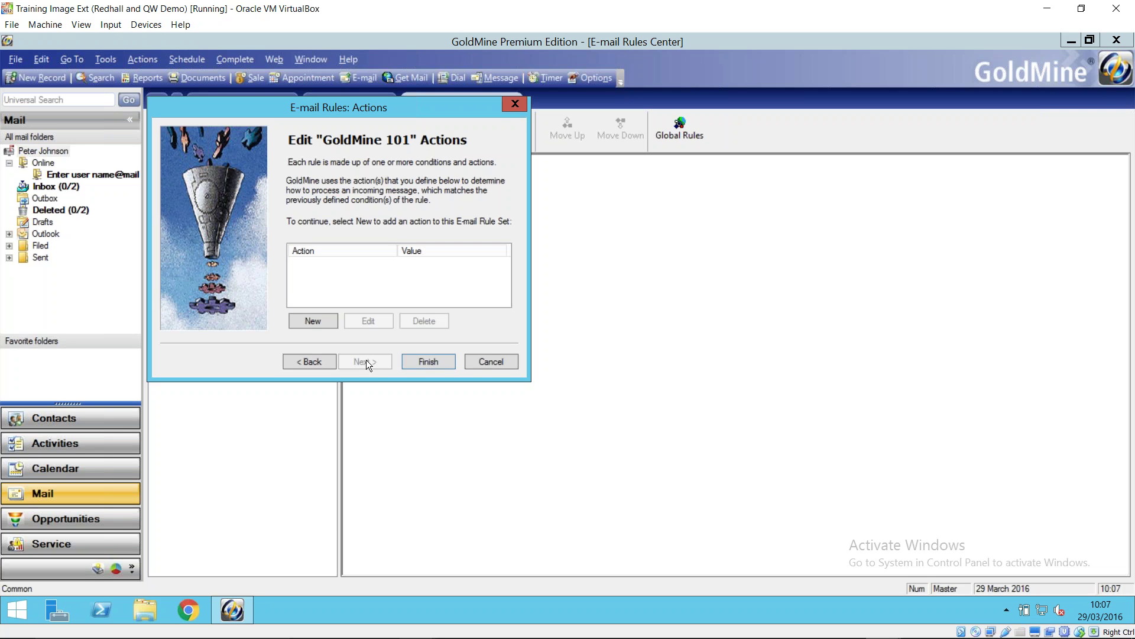
{"action": "left_click", "coordinate": [325, 323]}
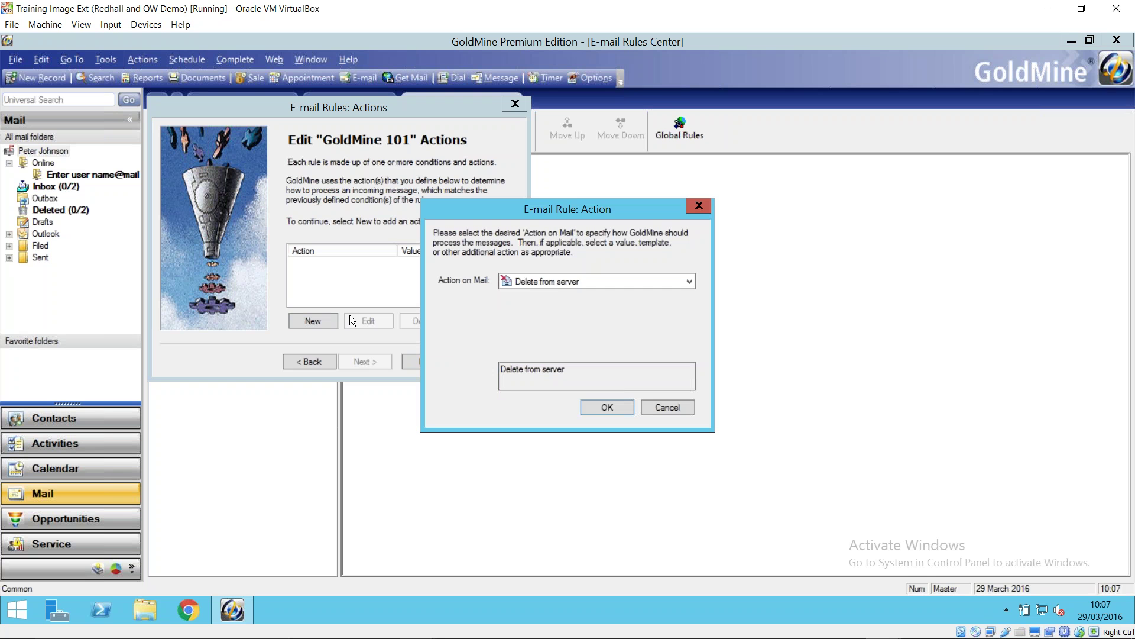
{"action": "left_click", "coordinate": [584, 280]}
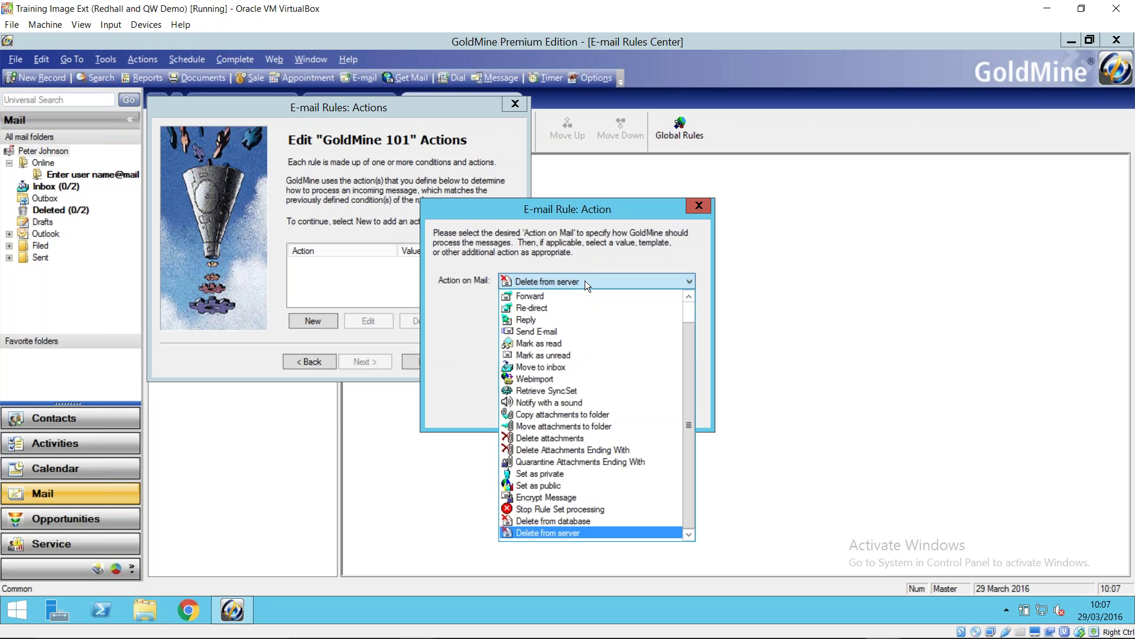
{"action": "left_click_drag", "start_coordinate": [692, 338], "coordinate": [686, 306]}
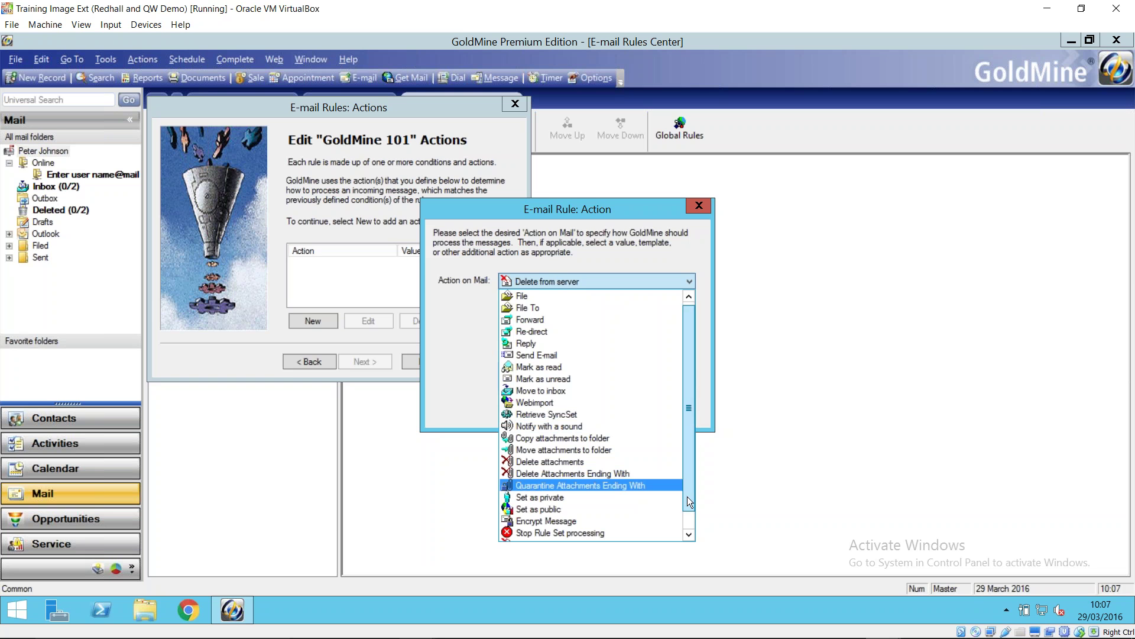
{"action": "left_click_drag", "start_coordinate": [688, 496], "coordinate": [687, 512]}
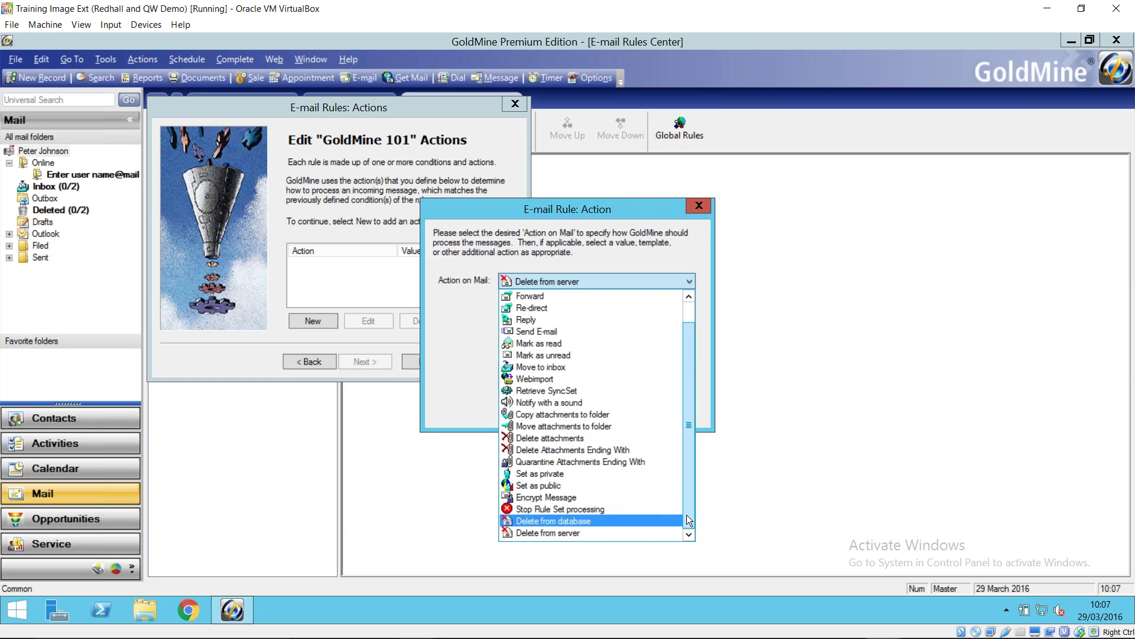
{"action": "left_click_drag", "start_coordinate": [687, 516], "coordinate": [685, 486]}
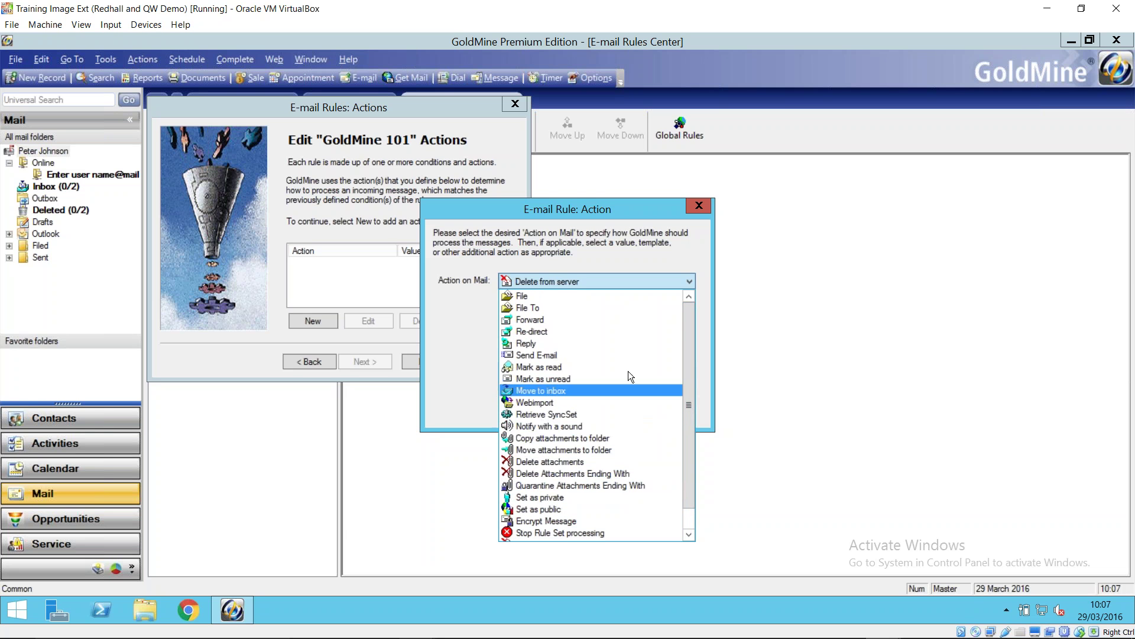
{"action": "left_click", "coordinate": [596, 322]}
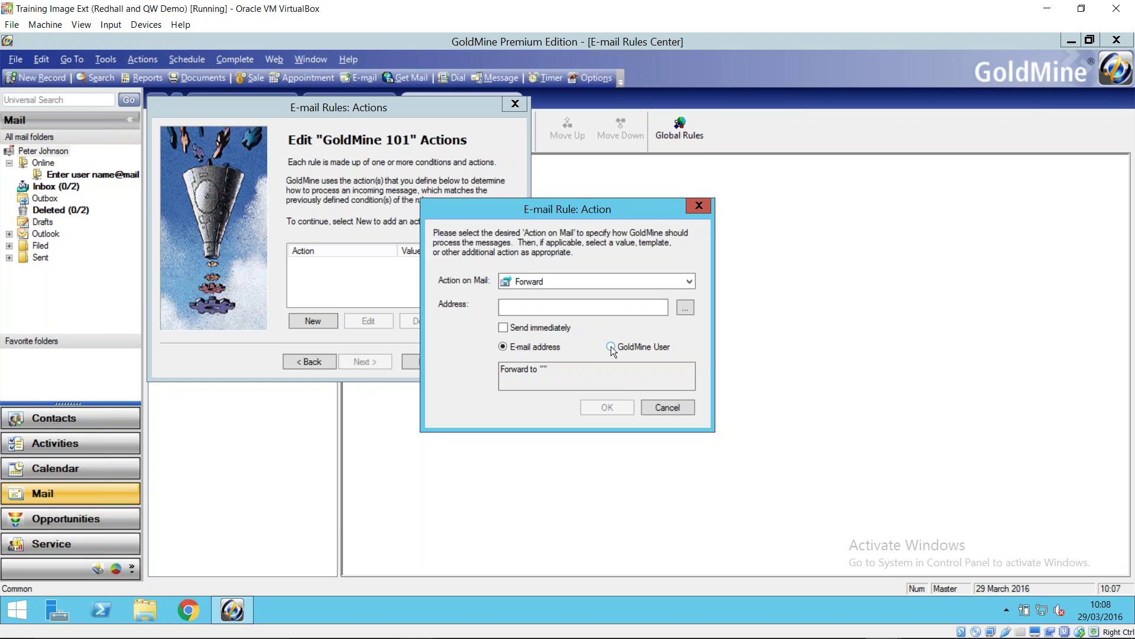
Address the forward to the second individual GoldMine user listed, enable Send immediately, and add the action to the rule
{"action": "left_click", "coordinate": [610, 347]}
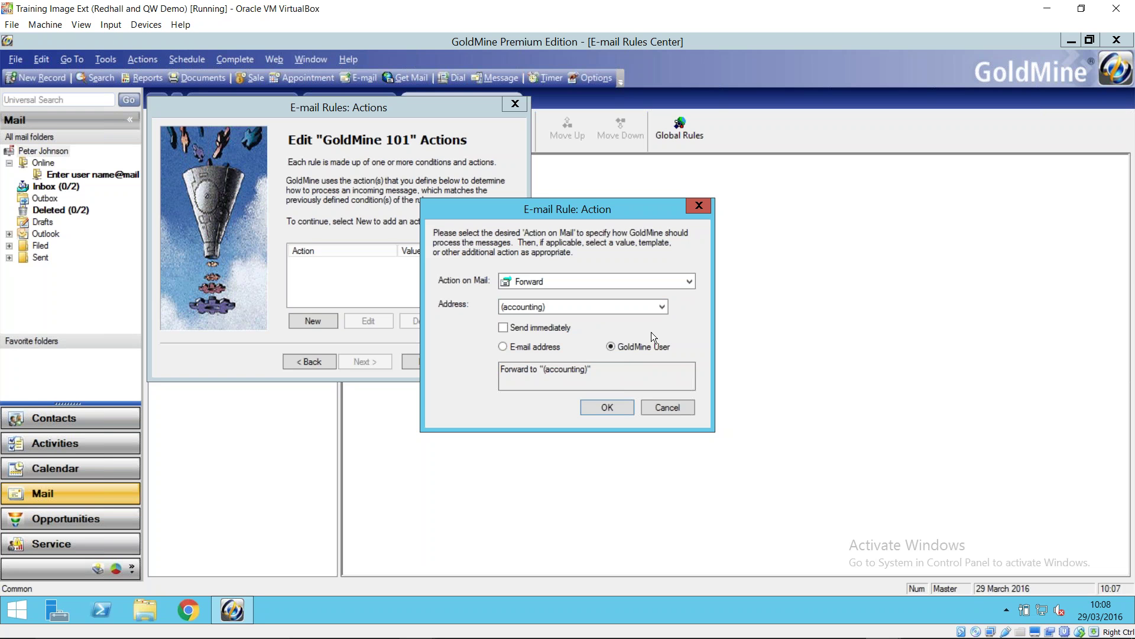
{"action": "left_click", "coordinate": [662, 307]}
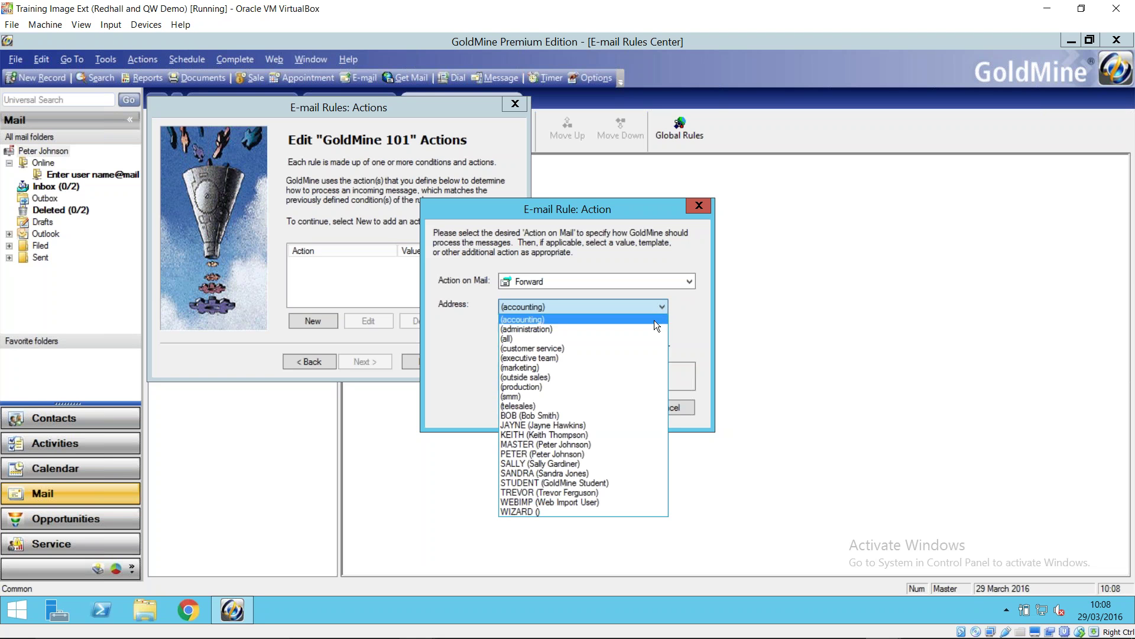
{"action": "left_click", "coordinate": [638, 421]}
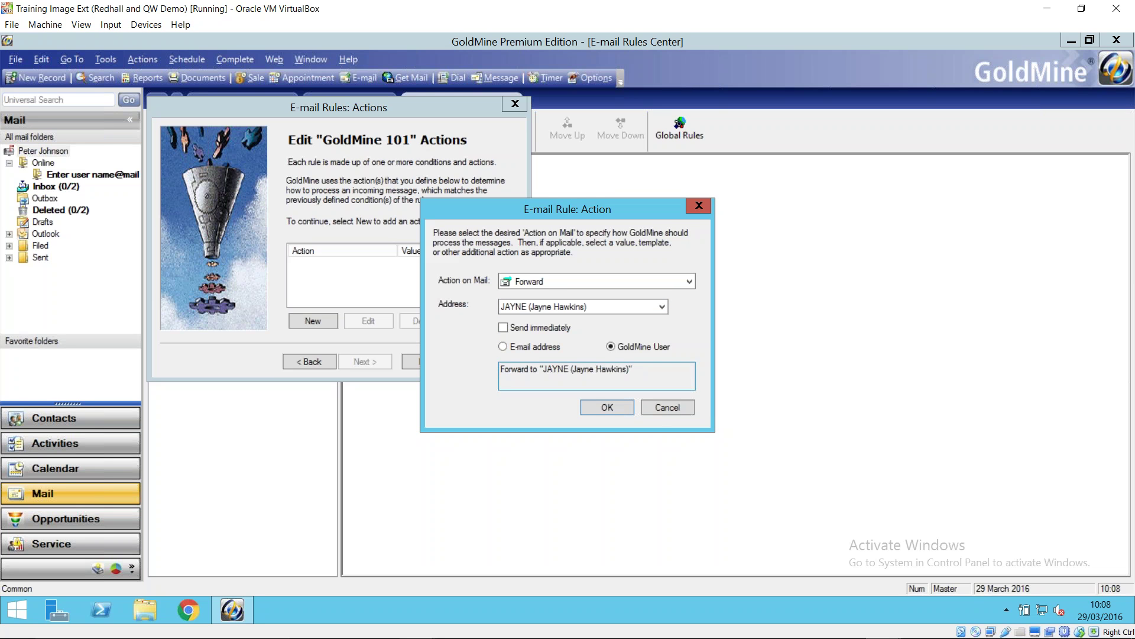
{"action": "left_click", "coordinate": [506, 331]}
{"action": "left_click", "coordinate": [603, 409]}
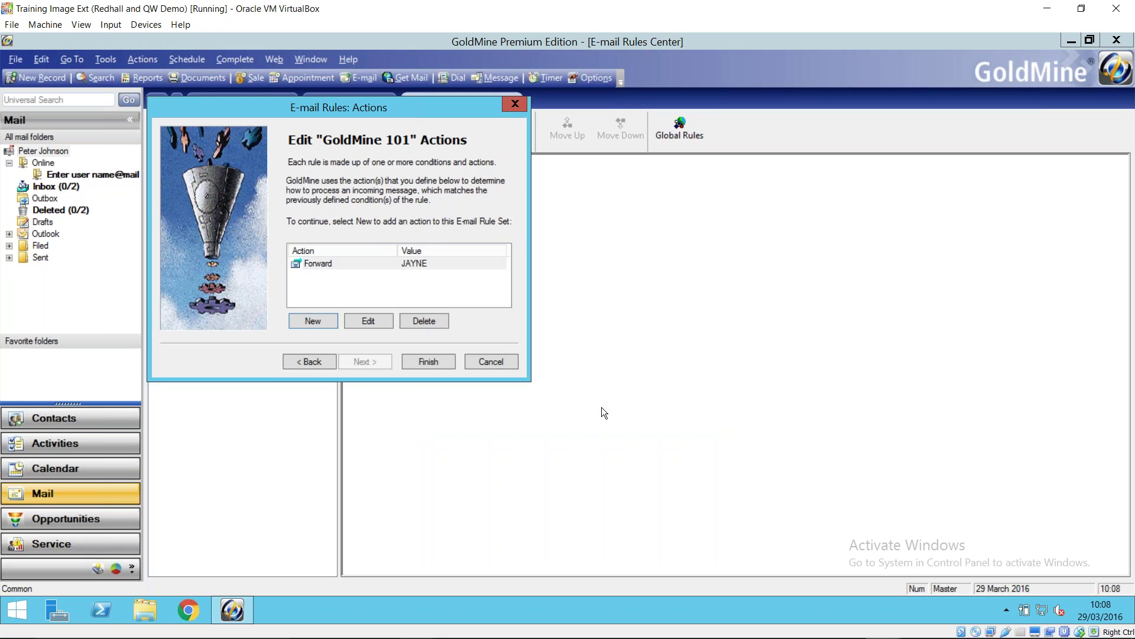
Finish the e-mail rules wizard and make the new rule set the active one
{"action": "left_click", "coordinate": [428, 362]}
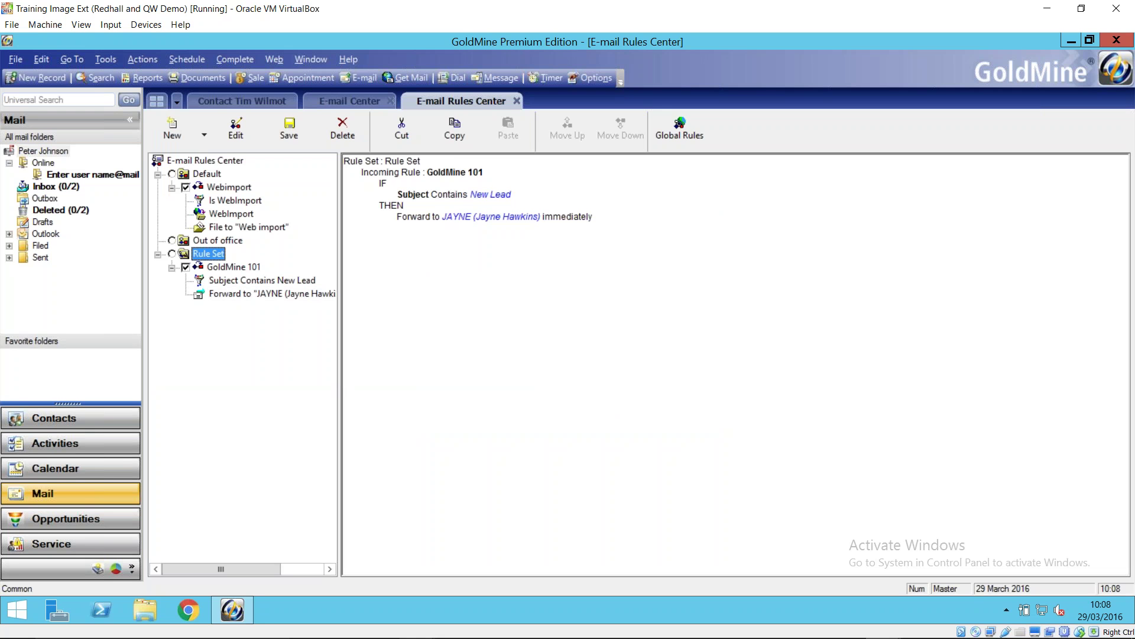
{"action": "left_click", "coordinate": [171, 253]}
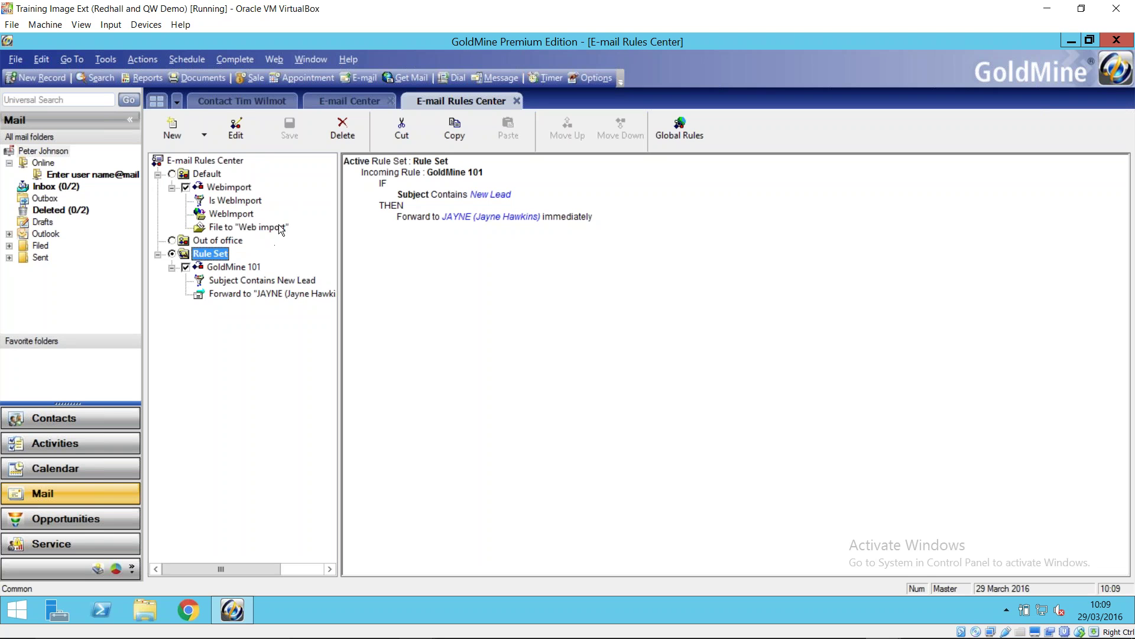
View the global e-mail rules and return to the personal rules list
{"action": "left_click", "coordinate": [672, 137]}
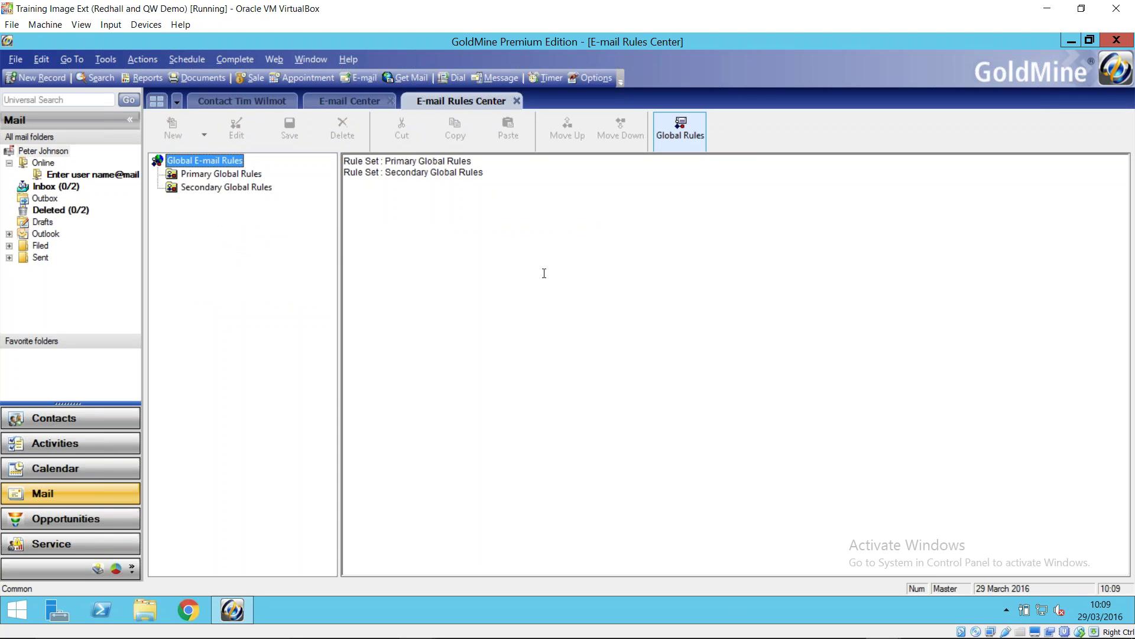
{"action": "left_click", "coordinate": [680, 146]}
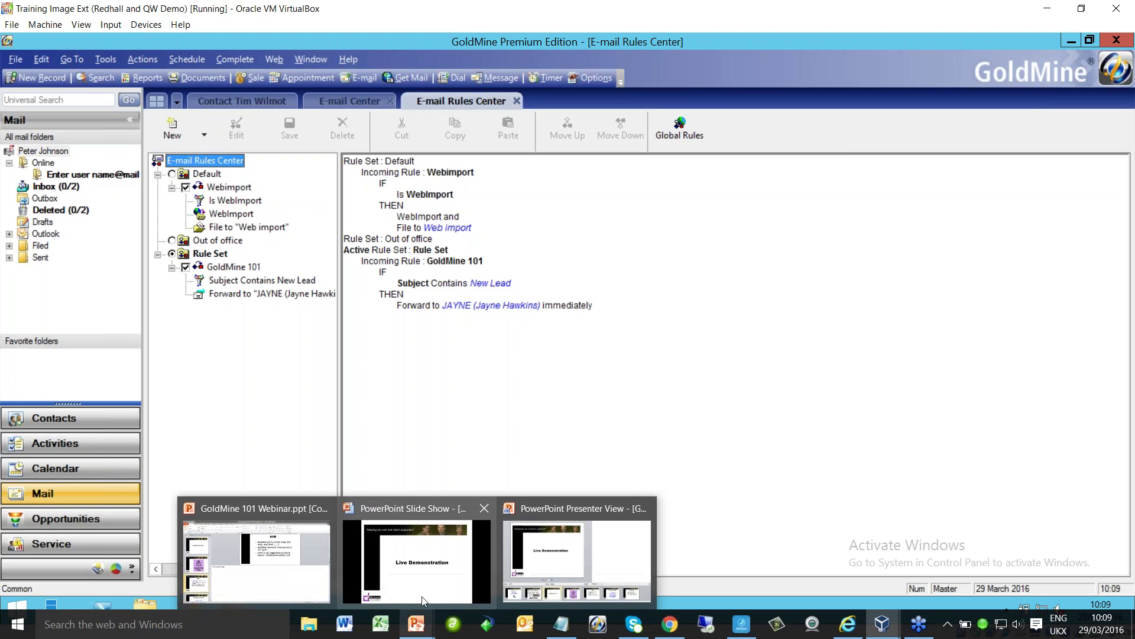
Switch to the PowerPoint slide show showing the "Live Demonstration" slide
{"action": "left_click", "coordinate": [423, 587]}
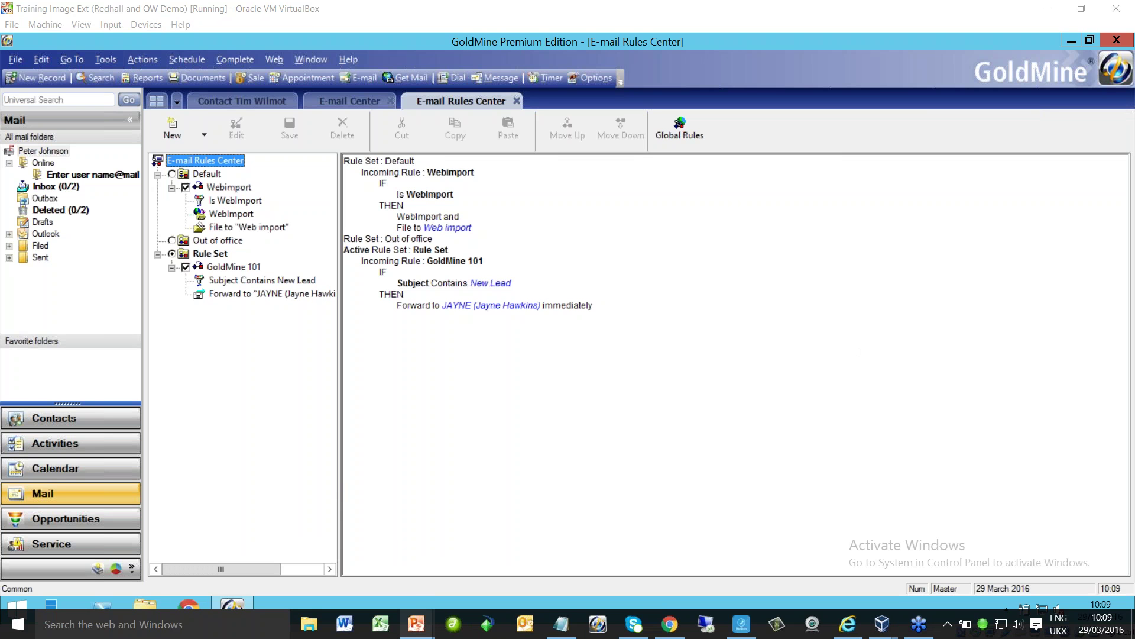
{"action": "mouse_move", "coordinate": [426, 627]}
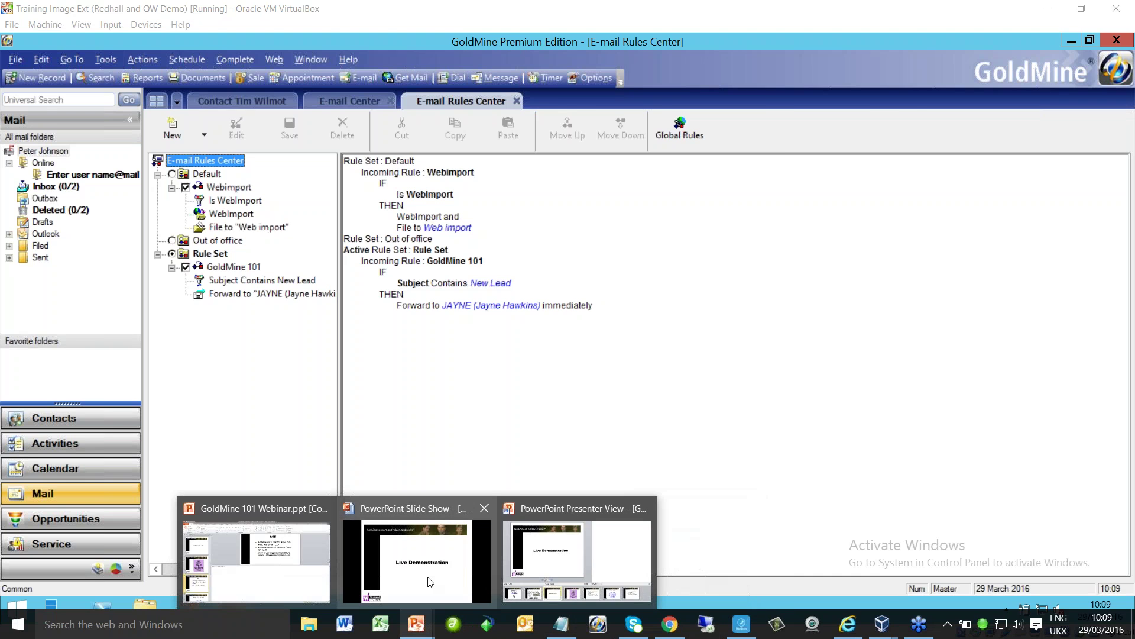
{"action": "left_click", "coordinate": [431, 582]}
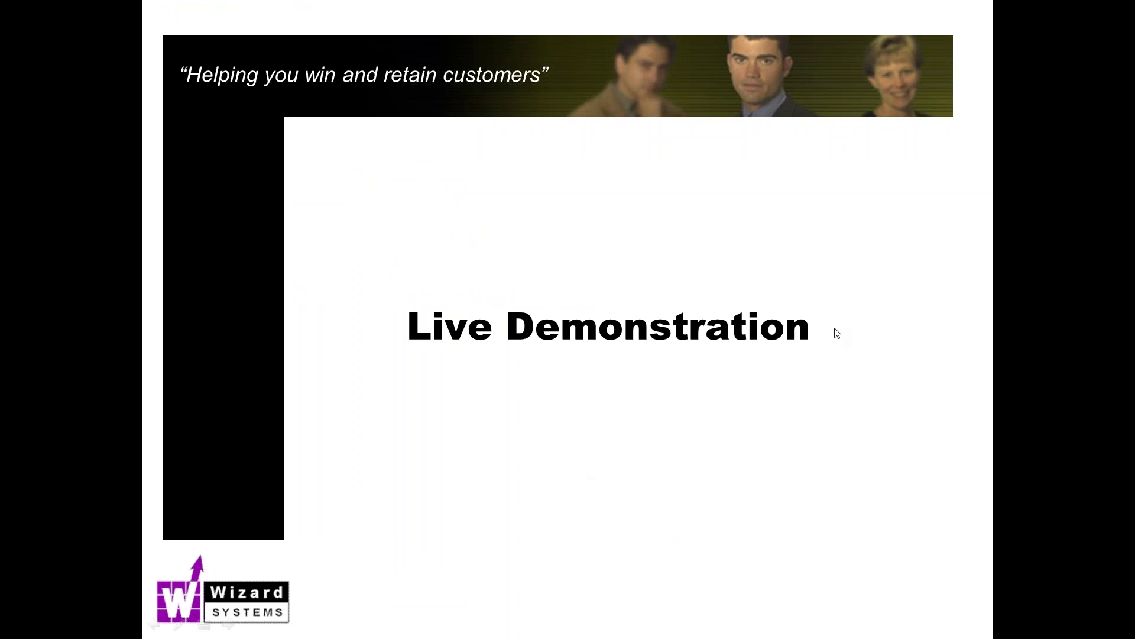